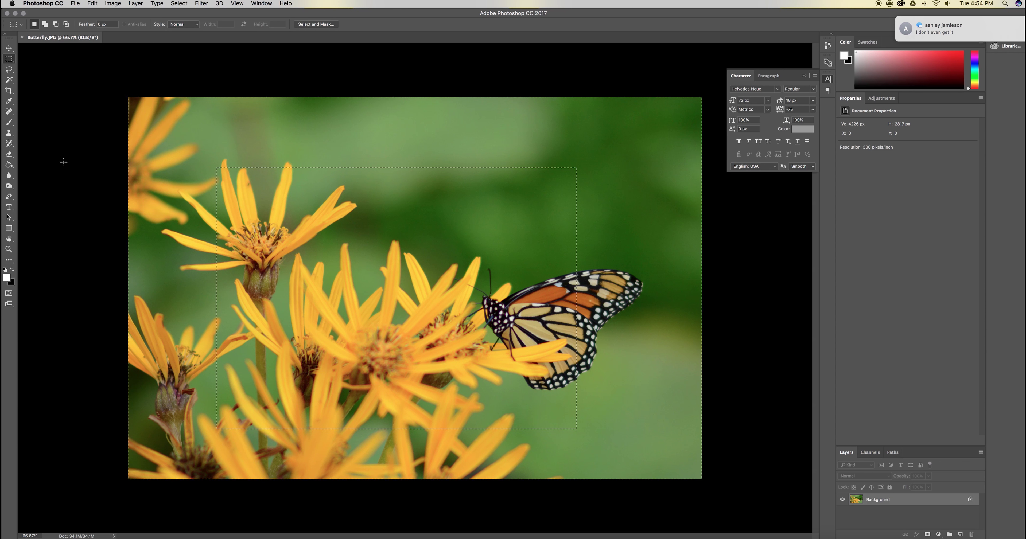
{"action": "left_click", "coordinate": [9, 165]}
{"action": "left_click", "coordinate": [174, 150]}
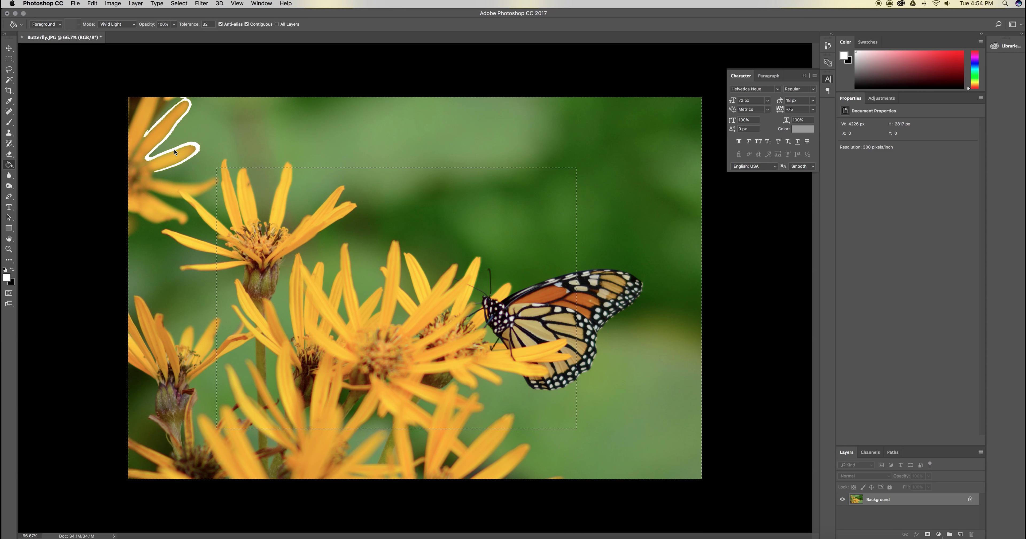
{"action": "key", "text": "super+z"}
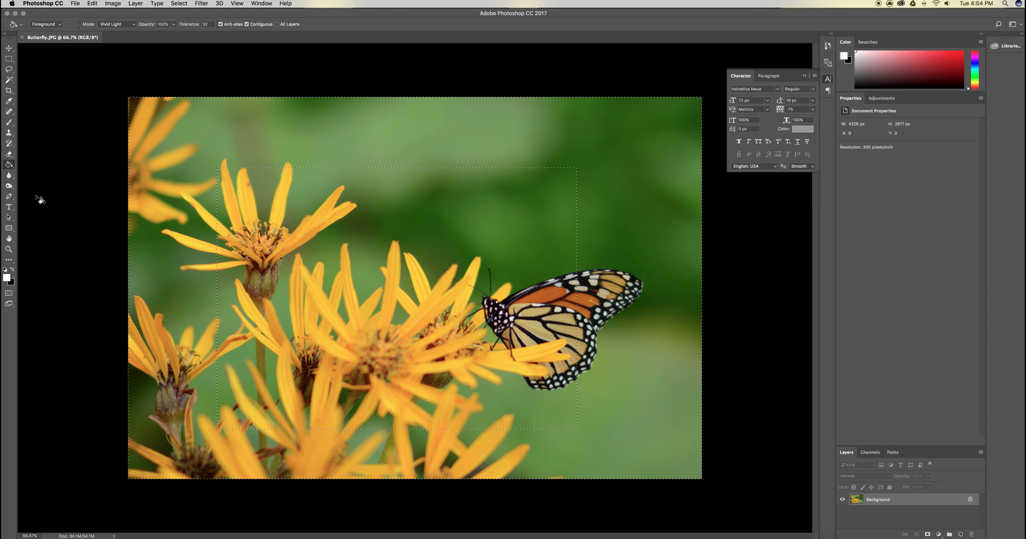
{"action": "left_click", "coordinate": [13, 125]}
{"action": "left_click", "coordinate": [45, 123]}
{"action": "mouse_move", "coordinate": [151, 133]}
{"action": "left_mouse_down"}
{"action": "mouse_move", "coordinate": [199, 115]}
{"action": "mouse_move", "coordinate": [132, 187]}
{"action": "mouse_move", "coordinate": [204, 234]}
{"action": "left_mouse_up"}
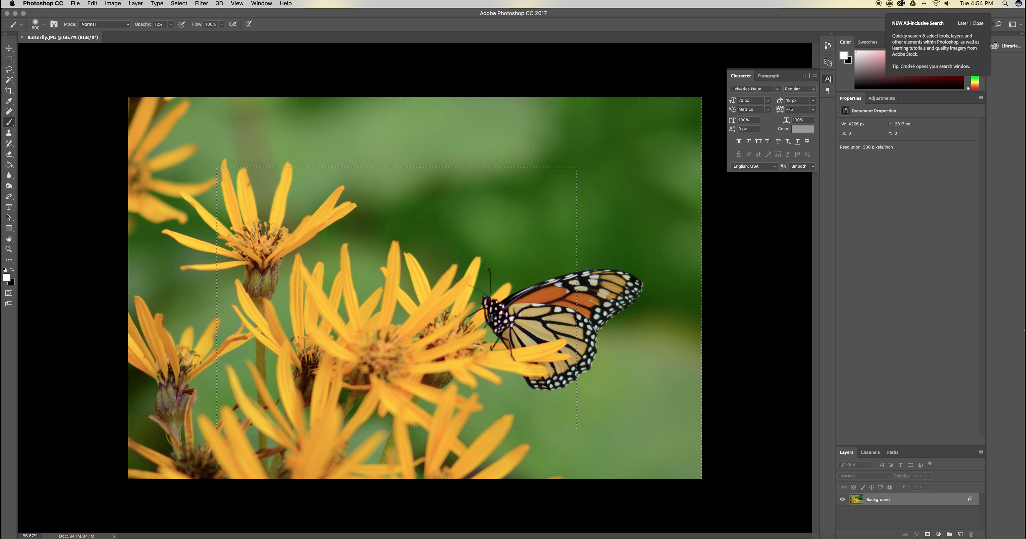
Add a layer mask to the butterfly photo from the active selection, hiding the central rectangle.
{"action": "left_click", "coordinate": [938, 534]}
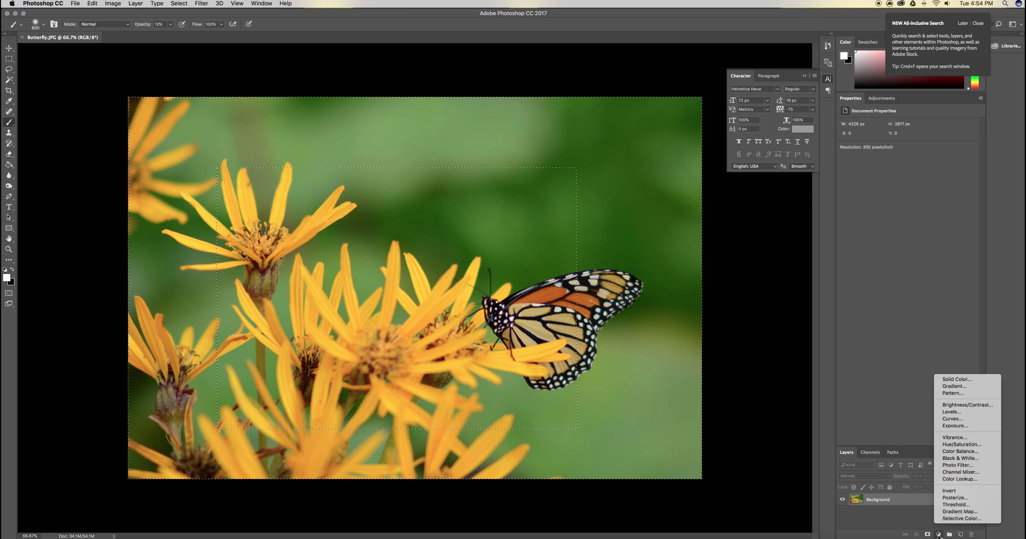
{"action": "left_click", "coordinate": [927, 536]}
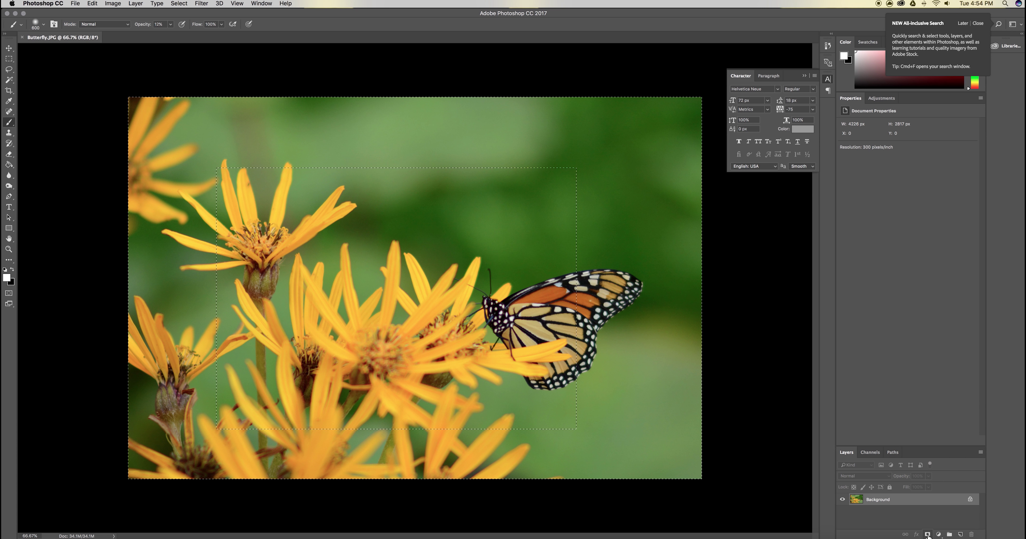
{"action": "left_click", "coordinate": [927, 536], "text": "alt"}
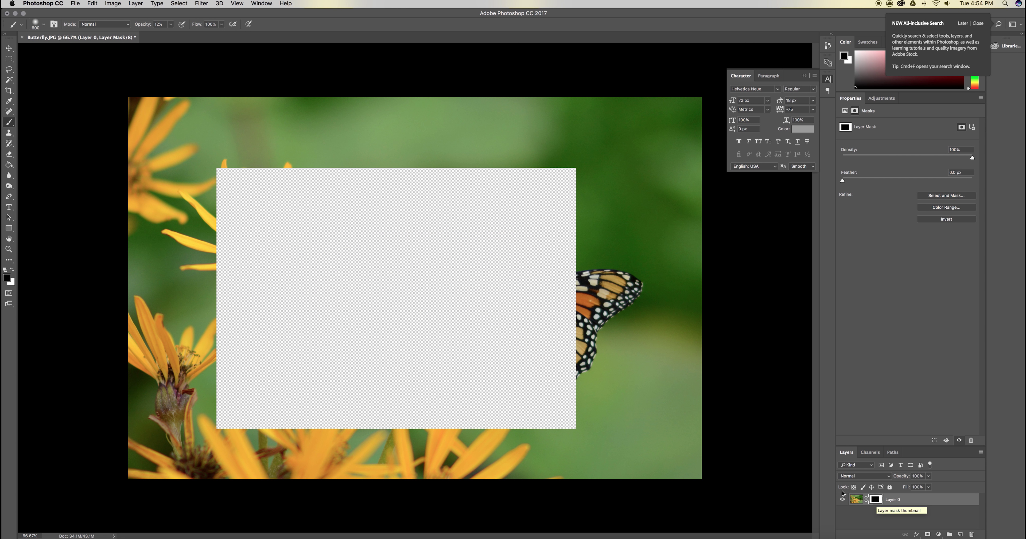
Fill the hidden central rectangle of the layer mask with white using the Paint Bucket, revealing the whole photo.
{"action": "left_click", "coordinate": [13, 270]}
{"action": "left_click", "coordinate": [9, 164]}
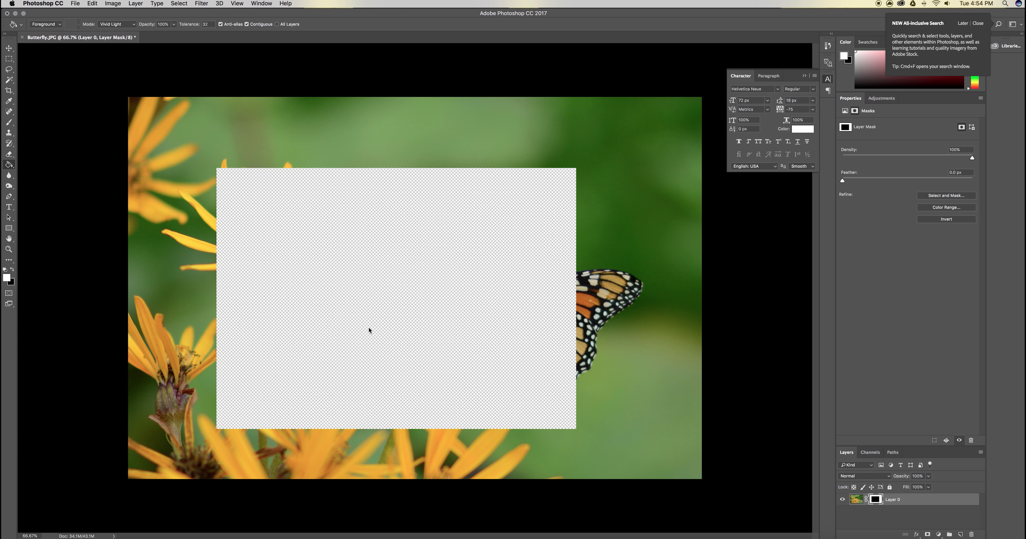
{"action": "left_click", "coordinate": [369, 330]}
Make black the foreground colour and marquee-select a central rectangle covering the main flowers and most of the butterfly.
{"action": "left_click", "coordinate": [13, 271]}
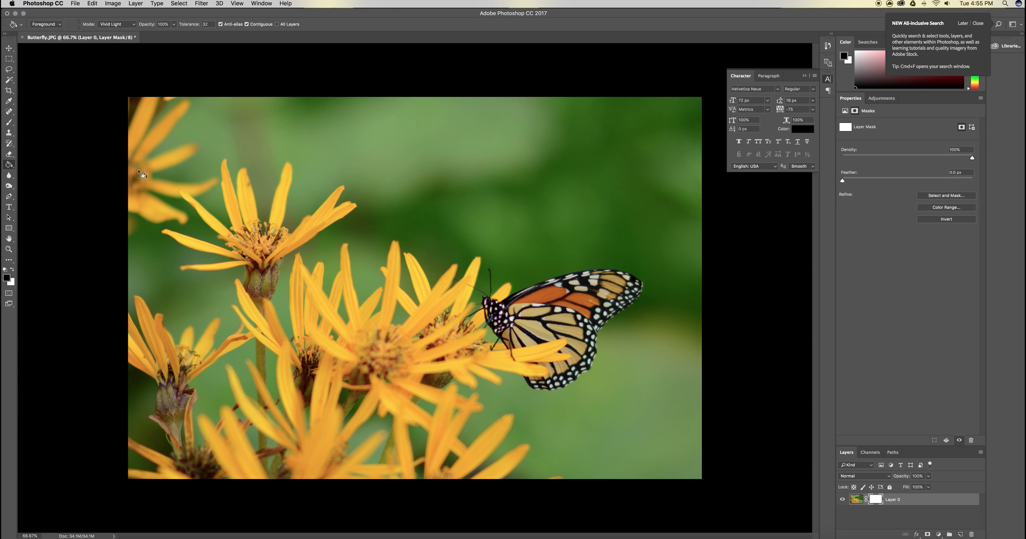
{"action": "left_click", "coordinate": [9, 59]}
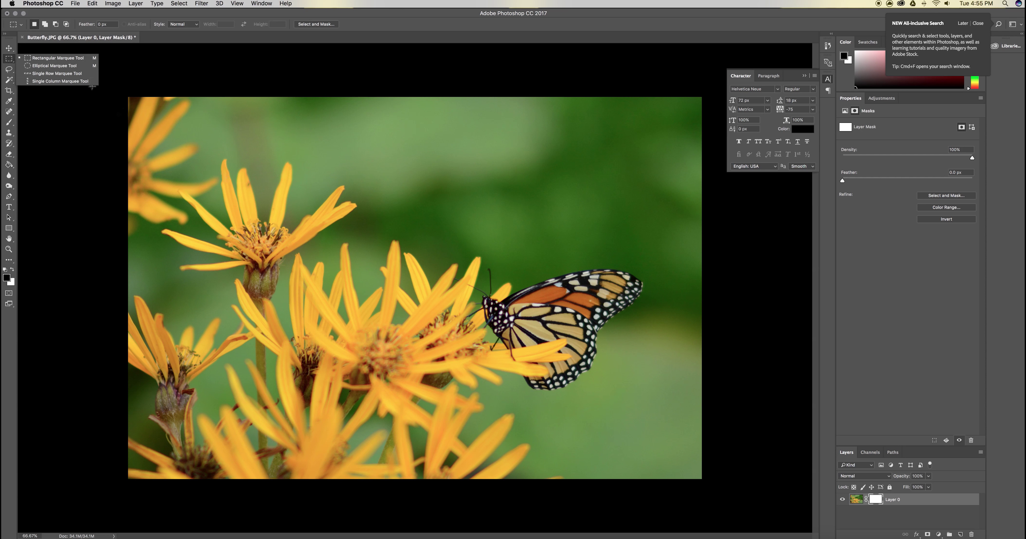
{"action": "left_click", "coordinate": [57, 58]}
{"action": "left_click_drag", "start_coordinate": [201, 183], "coordinate": [583, 427]}
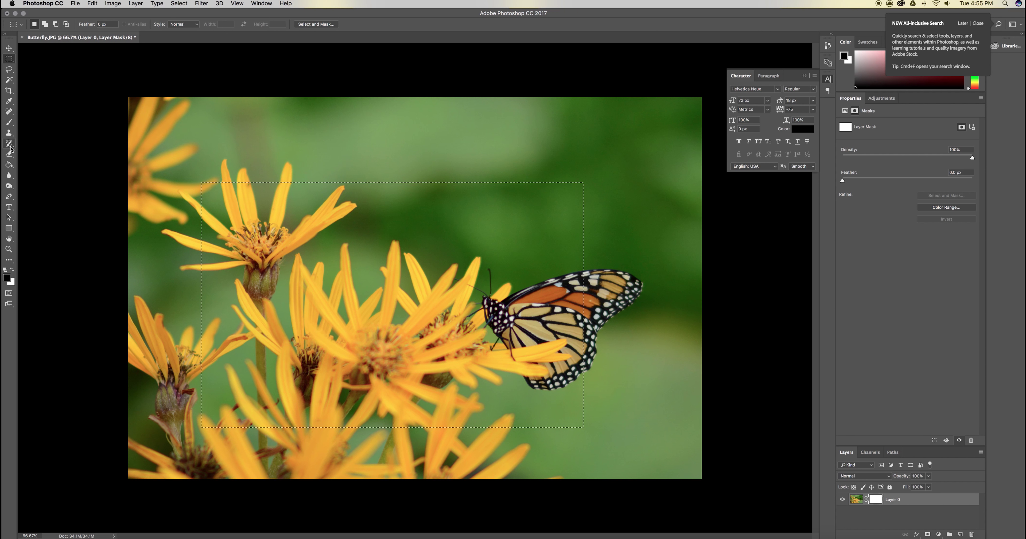
Invert the selection and fill the mask outside the rectangle with black using the Paint Bucket.
{"action": "left_click", "coordinate": [9, 165]}
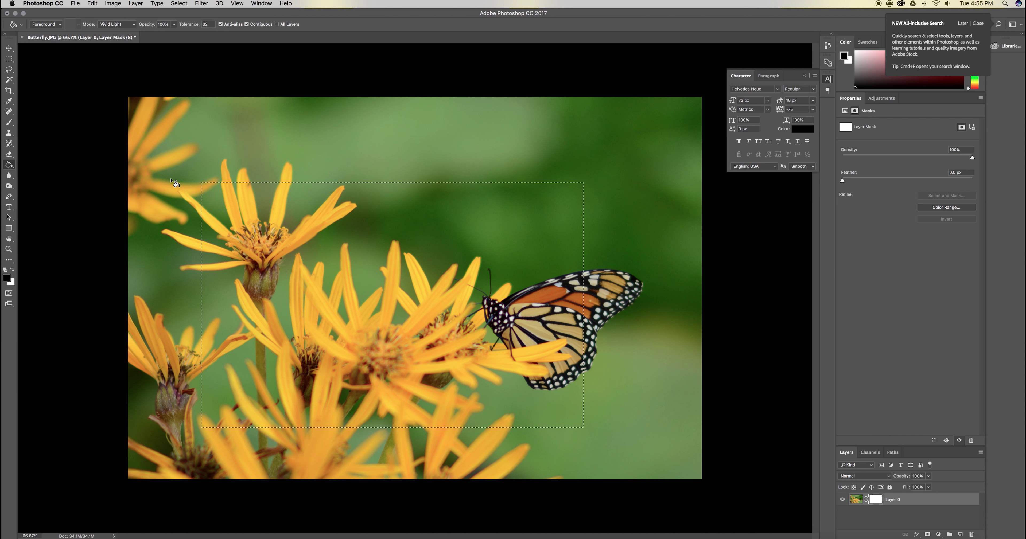
{"action": "left_click", "coordinate": [179, 3]}
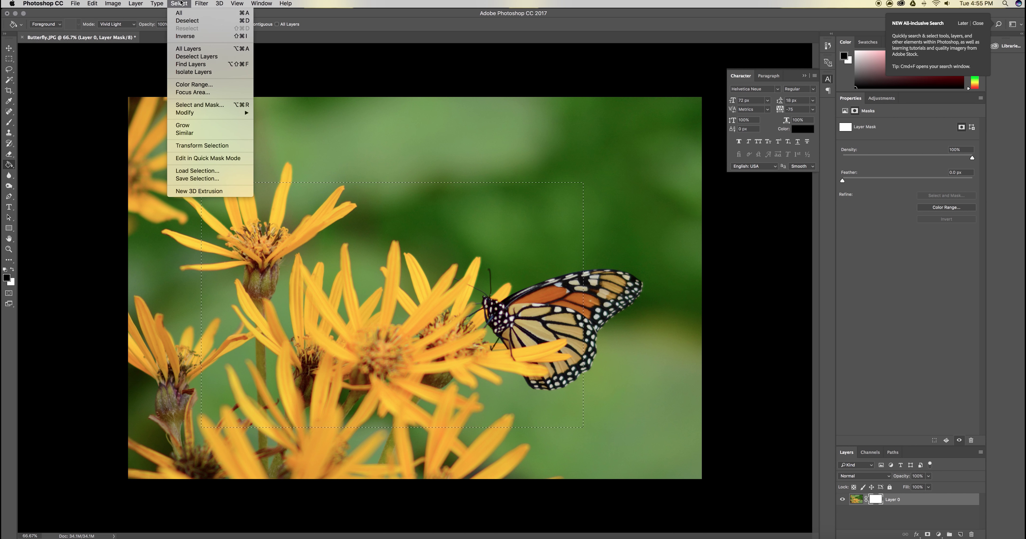
{"action": "left_click", "coordinate": [187, 37]}
{"action": "left_click", "coordinate": [216, 116]}
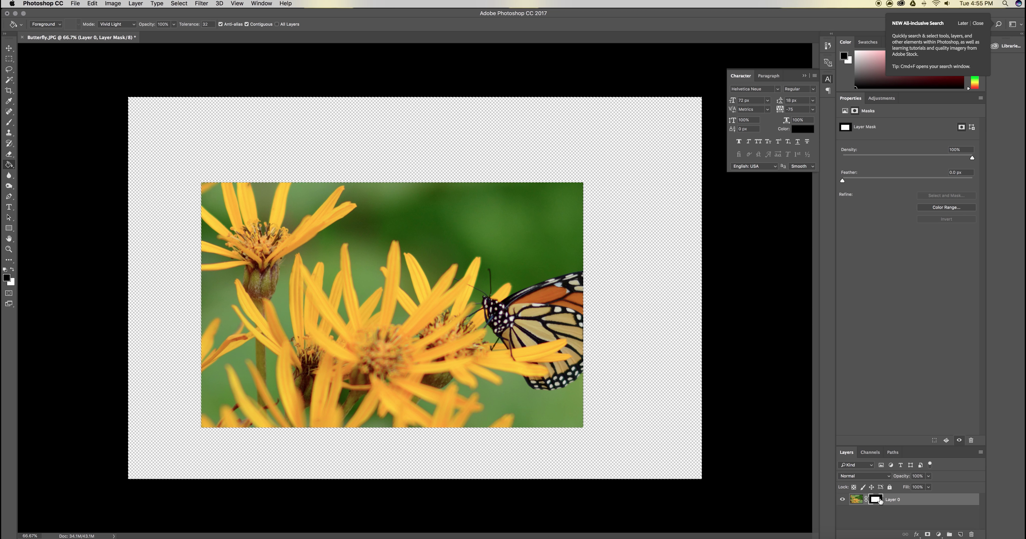
Set up the Brush tool with white as the foreground colour and 100% opacity.
{"action": "left_click", "coordinate": [9, 48]}
{"action": "left_click", "coordinate": [9, 121]}
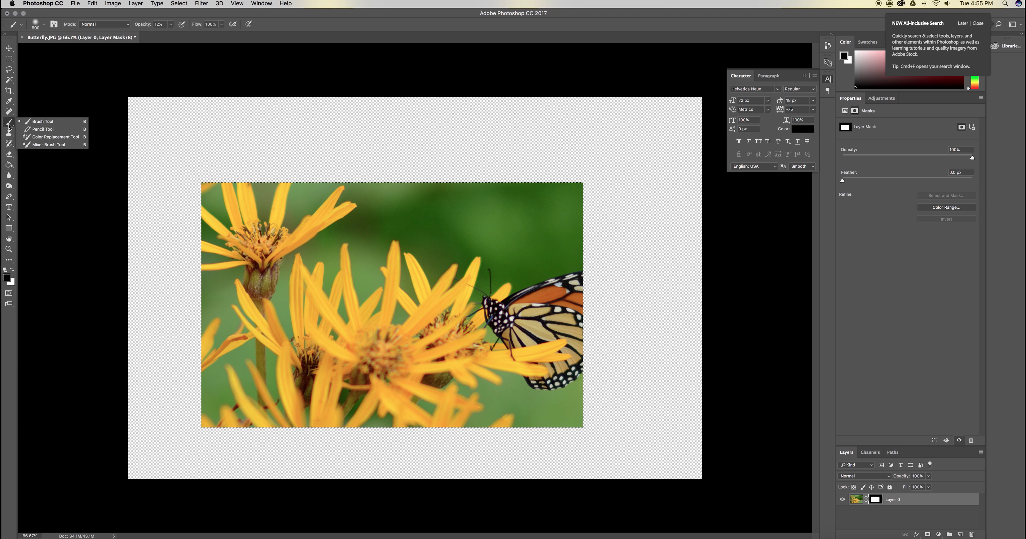
{"action": "left_click", "coordinate": [34, 122]}
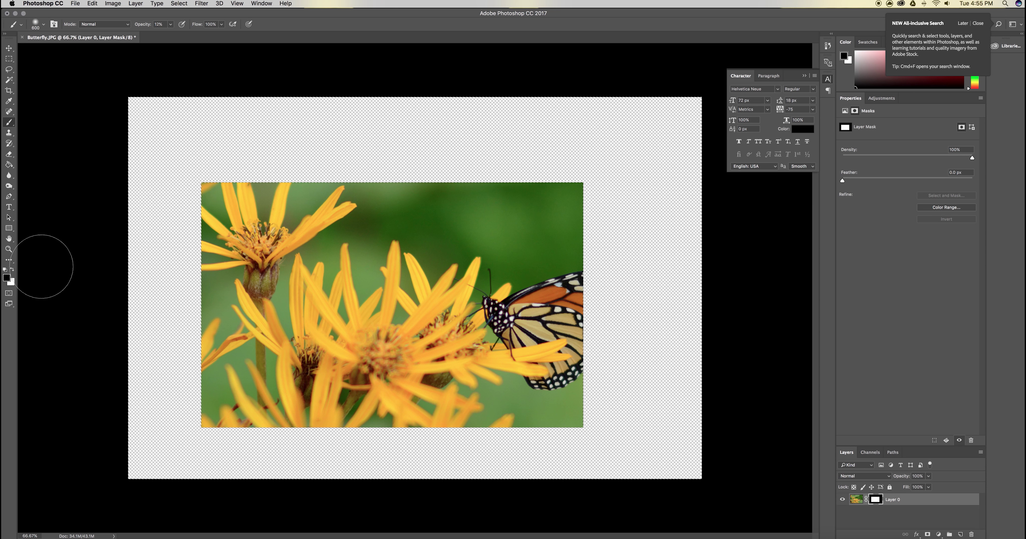
{"action": "left_click", "coordinate": [13, 270]}
{"action": "left_click_drag", "start_coordinate": [170, 24], "coordinate": [183, 38]}
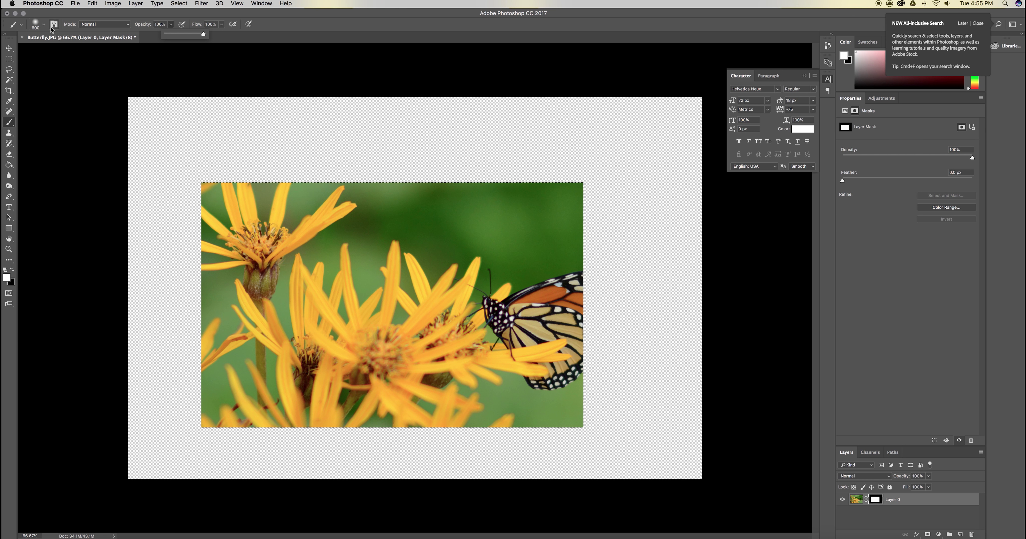
{"action": "left_click", "coordinate": [44, 25]}
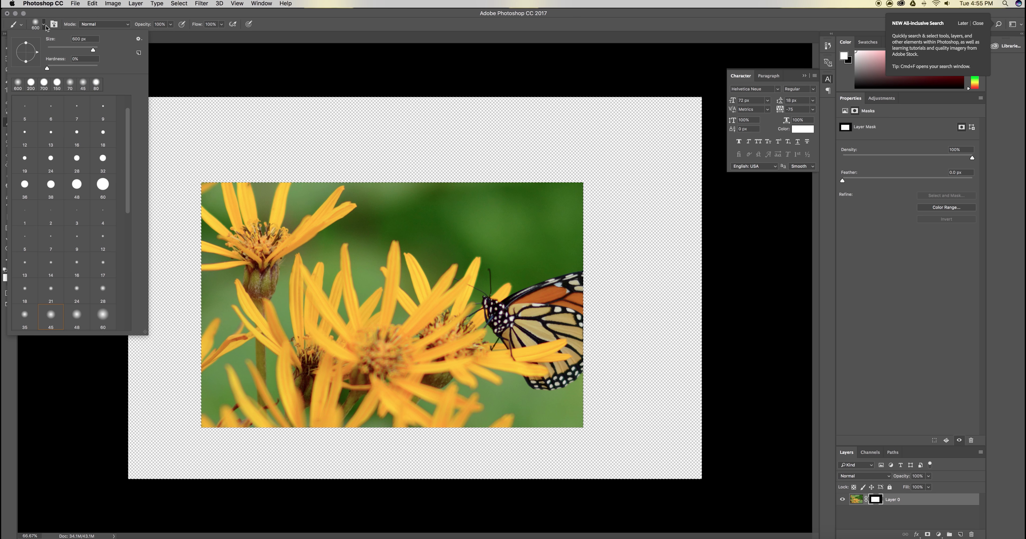
{"action": "key", "text": "Return"}
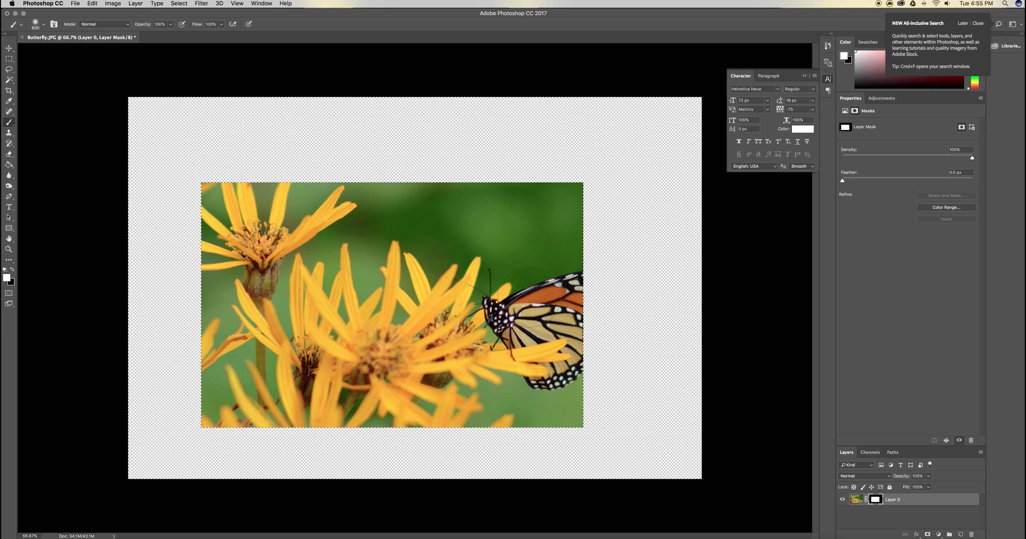
Paint white on the mask to reveal the butterfly's wing beyond the right edge of the rectangle.
{"action": "scroll", "coordinate": [356, 223], "scroll_direction": "up", "scroll_amount": 3}
{"action": "mouse_move", "coordinate": [774, 382]}
{"action": "left_mouse_down"}
{"action": "mouse_move", "coordinate": [761, 370]}
{"action": "mouse_move", "coordinate": [769, 339]}
{"action": "mouse_move", "coordinate": [764, 351]}
{"action": "mouse_move", "coordinate": [757, 338]}
{"action": "left_mouse_up"}
{"action": "scroll", "coordinate": [672, 385], "scroll_direction": "down", "scroll_amount": 3}
{"action": "scroll", "coordinate": [672, 386], "scroll_direction": "down", "scroll_amount": 2}
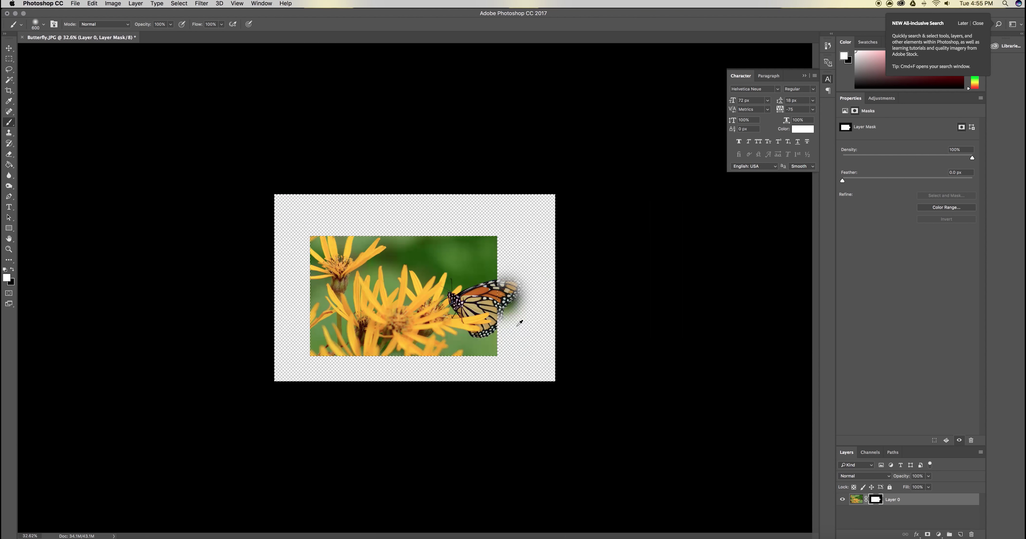
{"action": "scroll", "coordinate": [518, 318], "scroll_direction": "up", "scroll_amount": 3}
{"action": "mouse_move", "coordinate": [601, 358]}
{"action": "left_mouse_down"}
{"action": "mouse_move", "coordinate": [589, 343]}
{"action": "mouse_move", "coordinate": [577, 349]}
{"action": "mouse_move", "coordinate": [593, 339]}
{"action": "mouse_move", "coordinate": [578, 367]}
{"action": "mouse_move", "coordinate": [582, 326]}
{"action": "mouse_move", "coordinate": [647, 269]}
{"action": "mouse_move", "coordinate": [642, 253]}
{"action": "mouse_move", "coordinate": [594, 245]}
{"action": "mouse_move", "coordinate": [576, 272]}
{"action": "left_mouse_up"}
{"action": "key", "text": "bracketleft"}
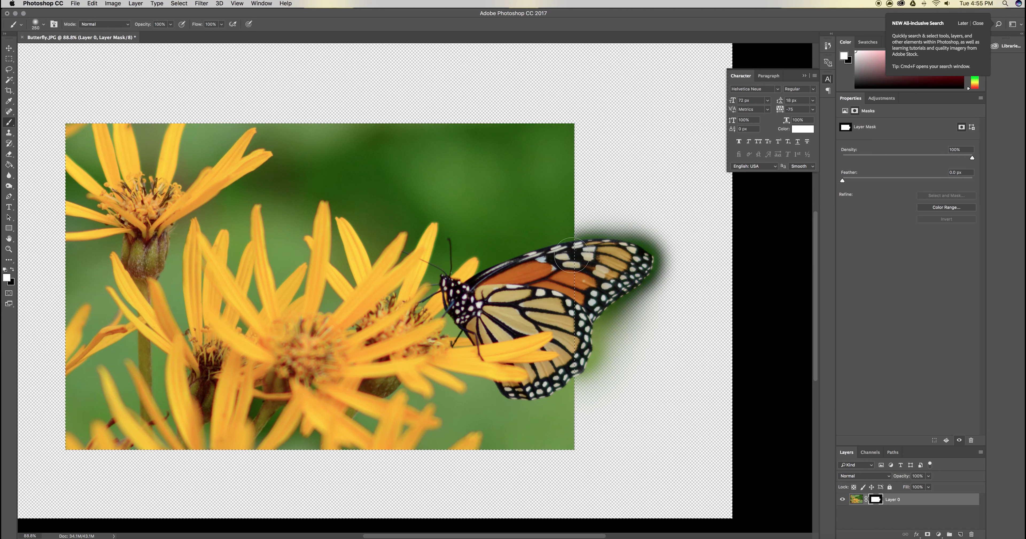
Deselect and paint white on the mask with a smaller brush, revealing the upper-left flower's petals beyond the rectangle.
{"action": "left_click", "coordinate": [178, 4]}
{"action": "left_click", "coordinate": [186, 21]}
{"action": "key", "text": "bracketleft"}
{"action": "key", "text": "bracketleft"}
{"action": "key", "text": "bracketleft"}
{"action": "left_click_drag", "start_coordinate": [181, 119], "coordinate": [180, 80]}
{"action": "mouse_move", "coordinate": [120, 128]}
{"action": "left_mouse_down"}
{"action": "mouse_move", "coordinate": [122, 96]}
{"action": "mouse_move", "coordinate": [104, 120]}
{"action": "mouse_move", "coordinate": [97, 106]}
{"action": "mouse_move", "coordinate": [63, 128]}
{"action": "mouse_move", "coordinate": [39, 159]}
{"action": "mouse_move", "coordinate": [36, 239]}
{"action": "left_mouse_up"}
Paint black on the mask with a smaller brush to trim the green halo outside the butterfly's wing.
{"action": "key", "text": "x"}
{"action": "scroll", "coordinate": [625, 369], "scroll_direction": "up", "scroll_amount": 4}
{"action": "key", "text": "bracketleft"}
{"action": "mouse_move", "coordinate": [568, 412]}
{"action": "left_mouse_down"}
{"action": "mouse_move", "coordinate": [553, 398]}
{"action": "mouse_move", "coordinate": [680, 258]}
{"action": "left_mouse_up"}
Reduce the brush size further and paint black closely along the wing's outline to remove the remaining green background.
{"action": "scroll", "coordinate": [680, 258], "scroll_direction": "up", "scroll_amount": 10}
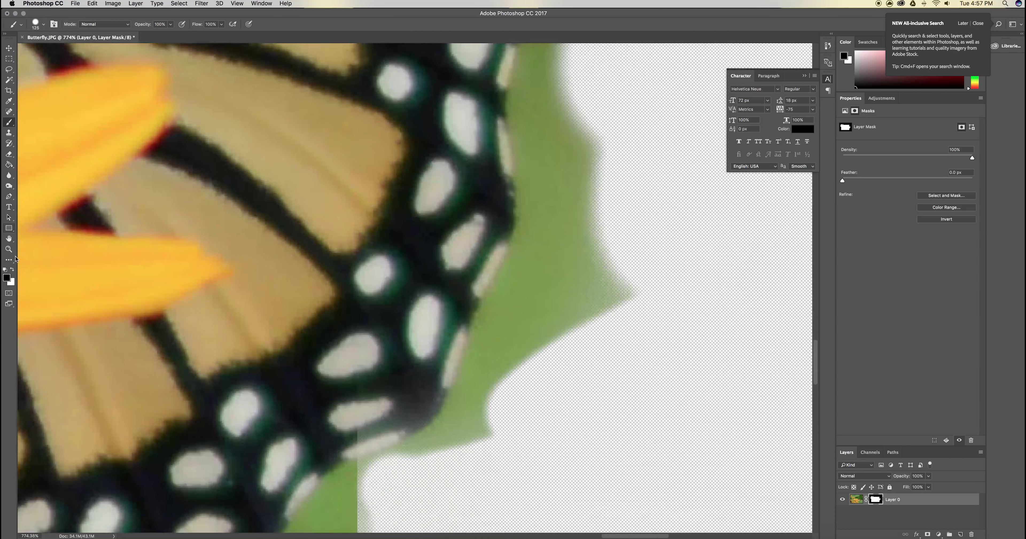
{"action": "key", "text": "bracketleft"}
{"action": "key", "text": "bracketleft"}
{"action": "key", "text": "bracketleft"}
{"action": "key", "text": "bracketleft"}
{"action": "key", "text": "bracketleft"}
{"action": "key", "text": "bracketleft"}
{"action": "key", "text": "bracketleft"}
{"action": "scroll", "coordinate": [616, 250], "scroll_direction": "up", "scroll_amount": 2}
{"action": "scroll", "coordinate": [617, 250], "scroll_direction": "up", "scroll_amount": 8}
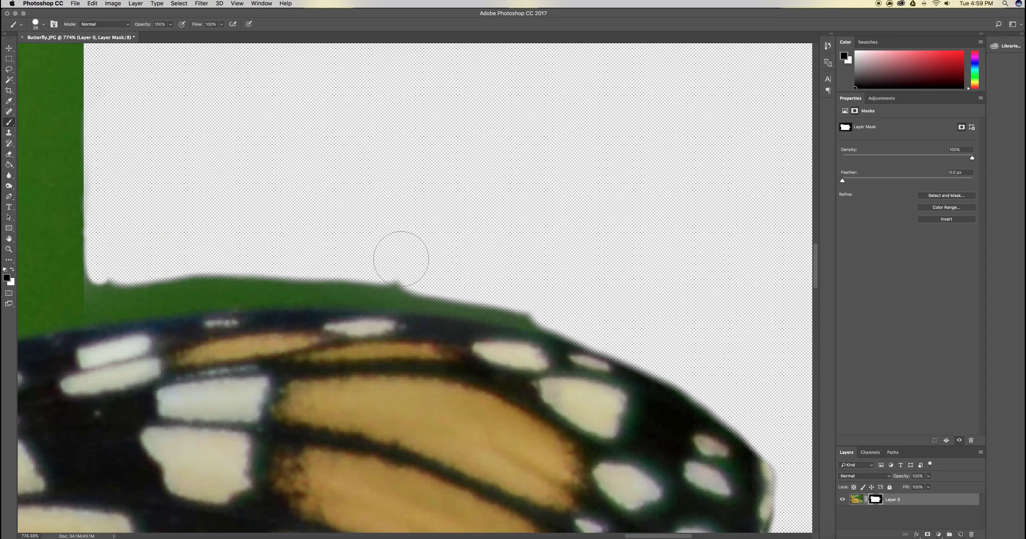
{"action": "left_click_drag", "start_coordinate": [96, 323], "coordinate": [92, 275]}
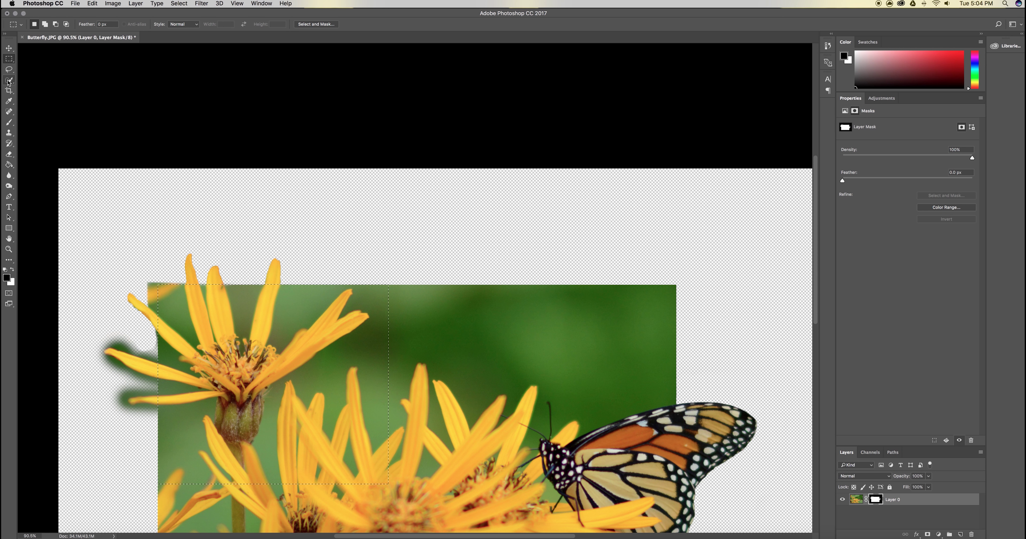
Switch to the Brush tool and enlarge the brush to 300 px.
{"action": "left_click", "coordinate": [9, 81]}
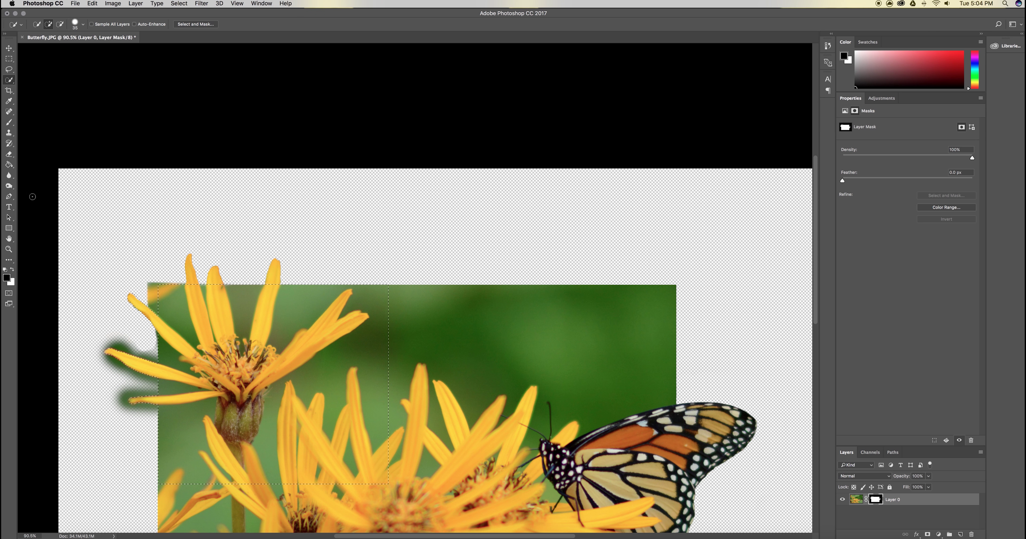
{"action": "left_click", "coordinate": [9, 122]}
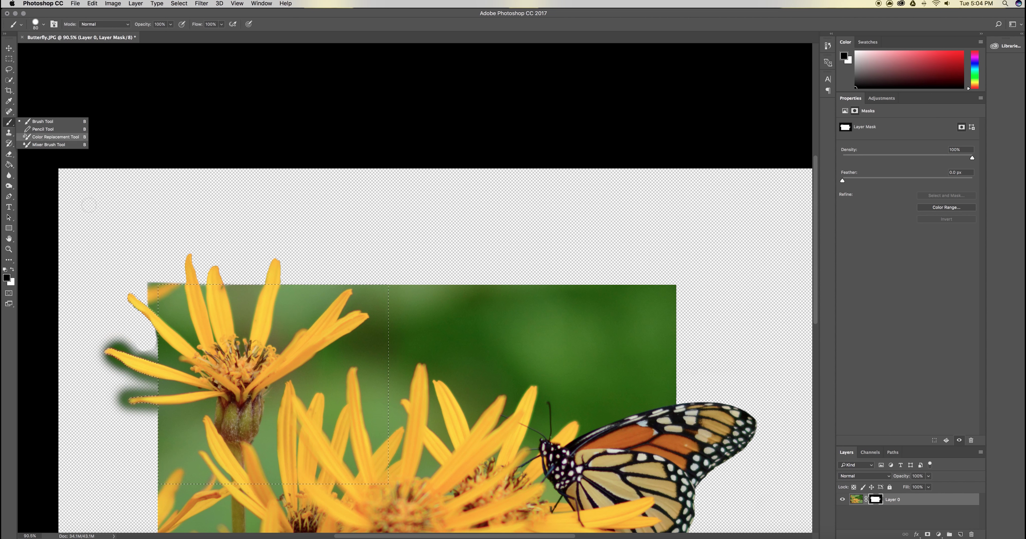
{"action": "left_click", "coordinate": [45, 121]}
{"action": "key", "text": "bracketright"}
{"action": "key", "text": "bracketright"}
{"action": "key", "text": "bracketright"}
{"action": "key", "text": "bracketright"}
{"action": "key", "text": "bracketright"}
{"action": "key", "text": "bracketright"}
{"action": "key", "text": "bracketright"}
{"action": "key", "text": "bracketright"}
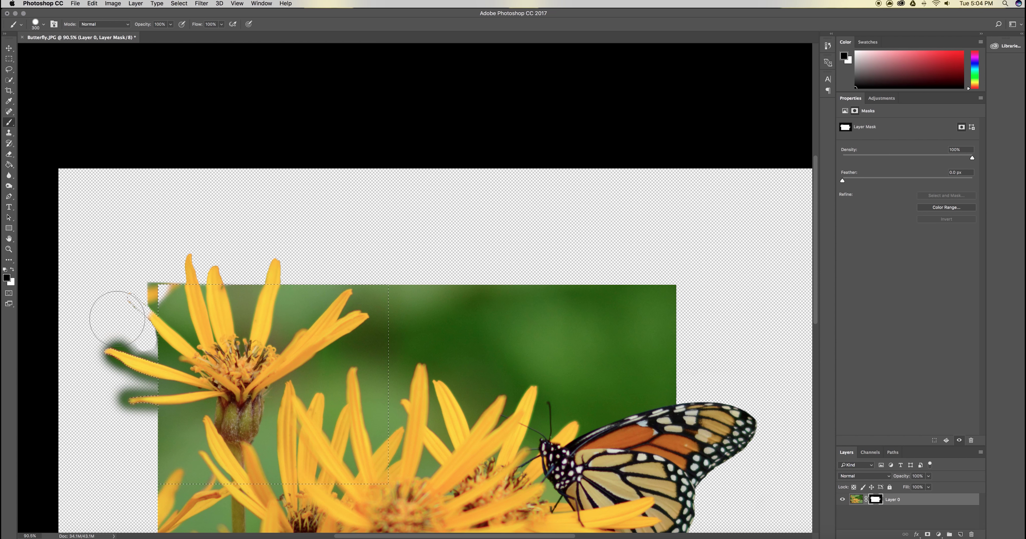
Undo the last brush stroke and, with the selection inverted, paint black around the upper-left flower's petals to remove the leftover halo.
{"action": "key", "text": "super+z"}
{"action": "left_click", "coordinate": [179, 5]}
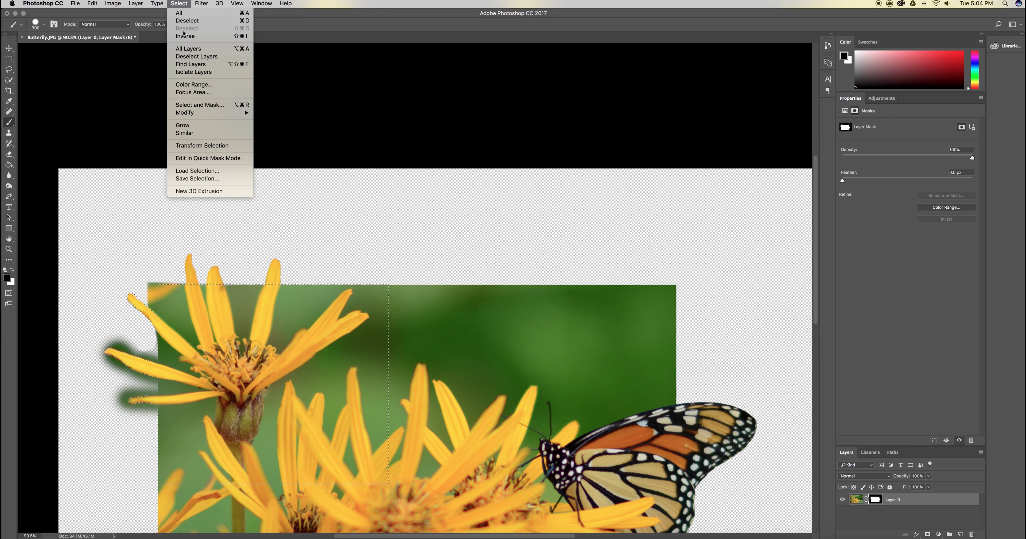
{"action": "key", "text": "Escape"}
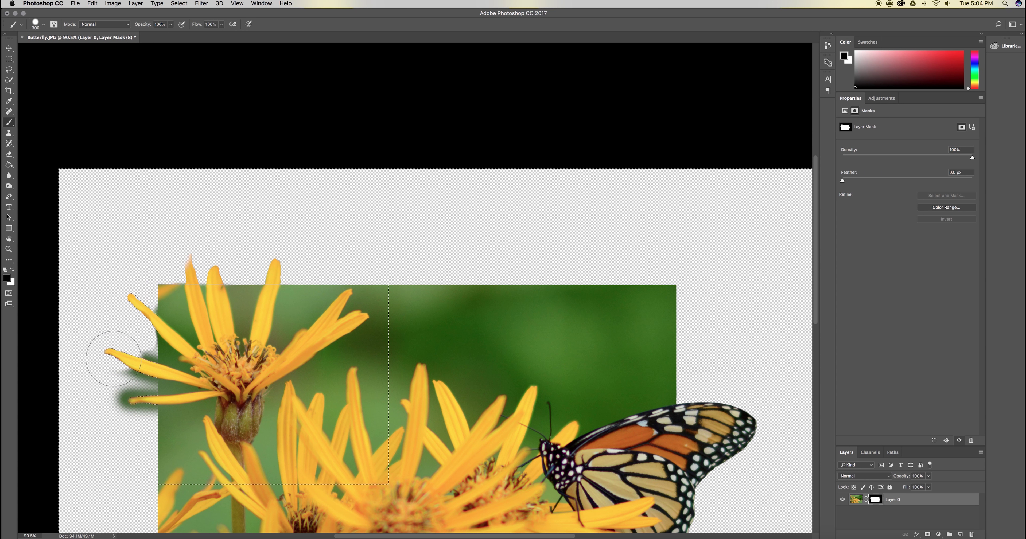
{"action": "left_click_drag", "start_coordinate": [137, 274], "coordinate": [142, 291]}
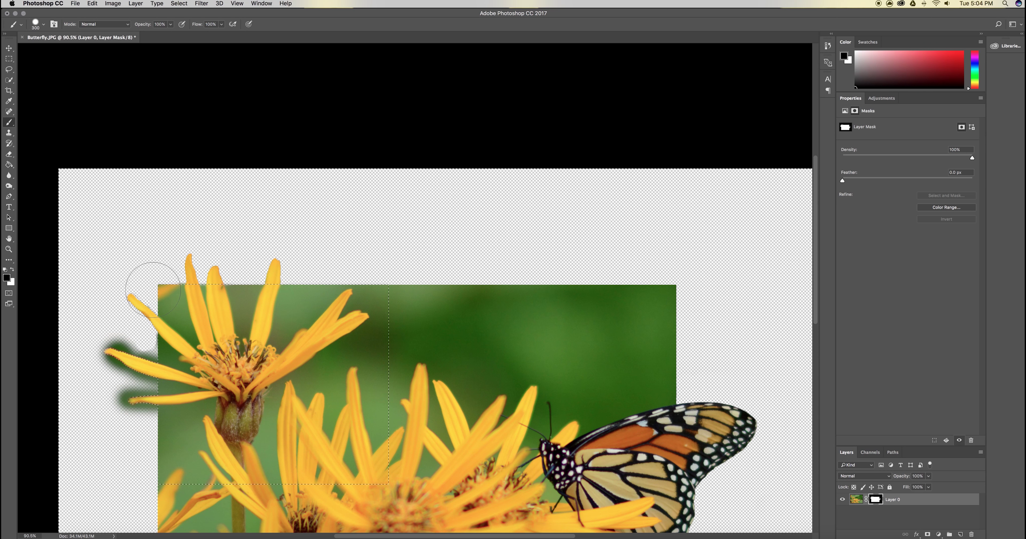
{"action": "mouse_move", "coordinate": [140, 317]}
{"action": "left_mouse_down"}
{"action": "mouse_move", "coordinate": [143, 430]}
{"action": "mouse_move", "coordinate": [103, 321]}
{"action": "left_mouse_up"}
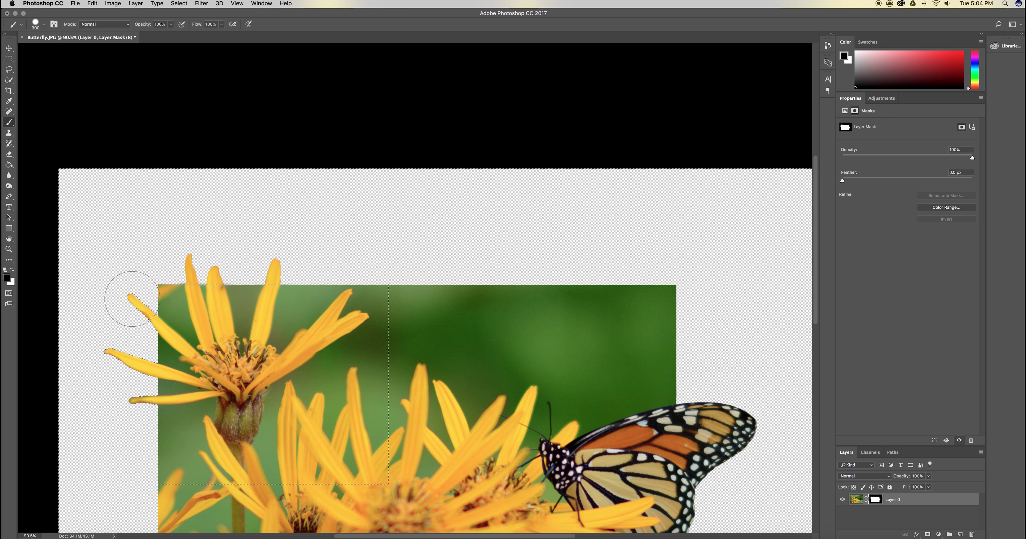
Clear the selection around the flower petals.
{"action": "left_click", "coordinate": [199, 3]}
{"action": "mouse_move", "coordinate": [183, 4]}
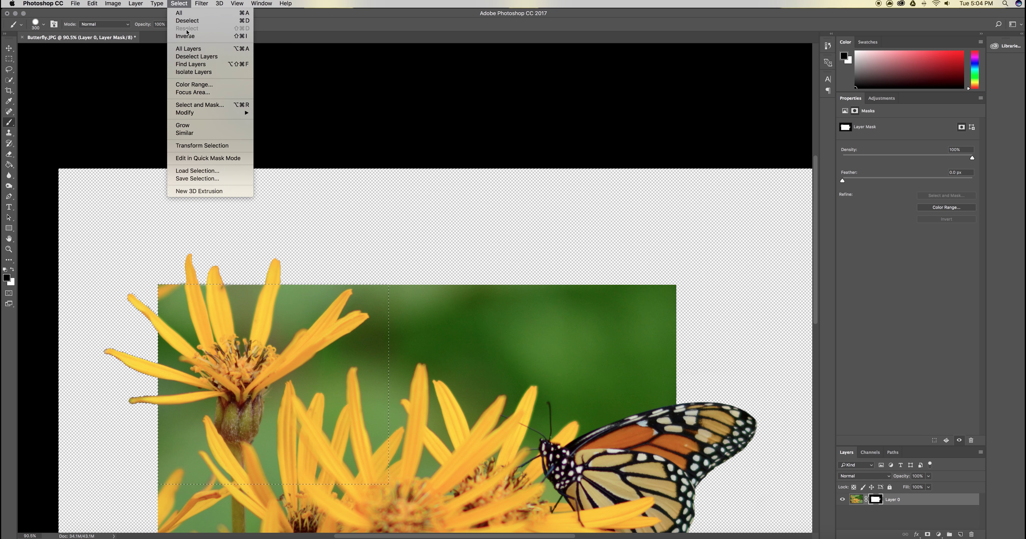
{"action": "left_click", "coordinate": [188, 22]}
{"action": "key", "text": "super+0"}
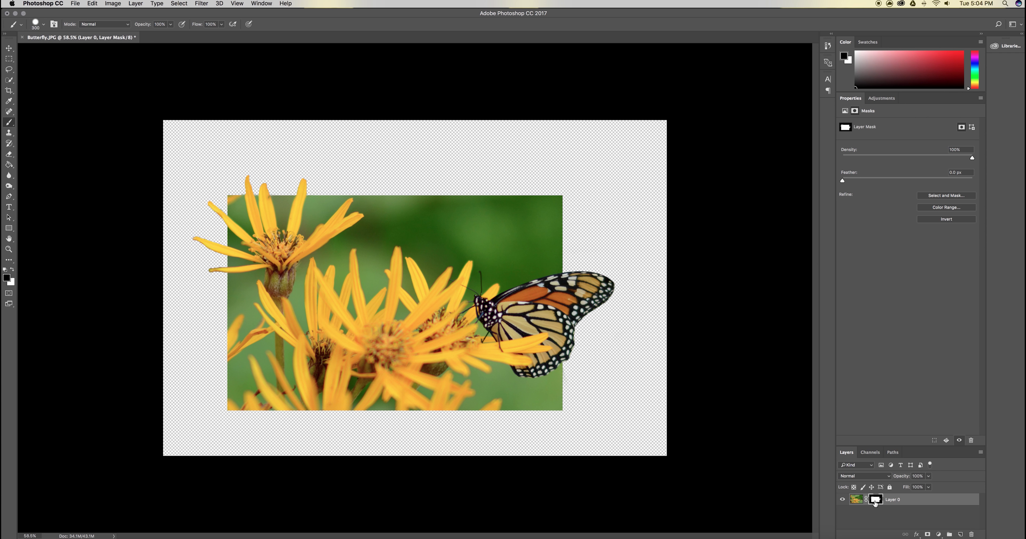
{"action": "right_click", "coordinate": [875, 502]}
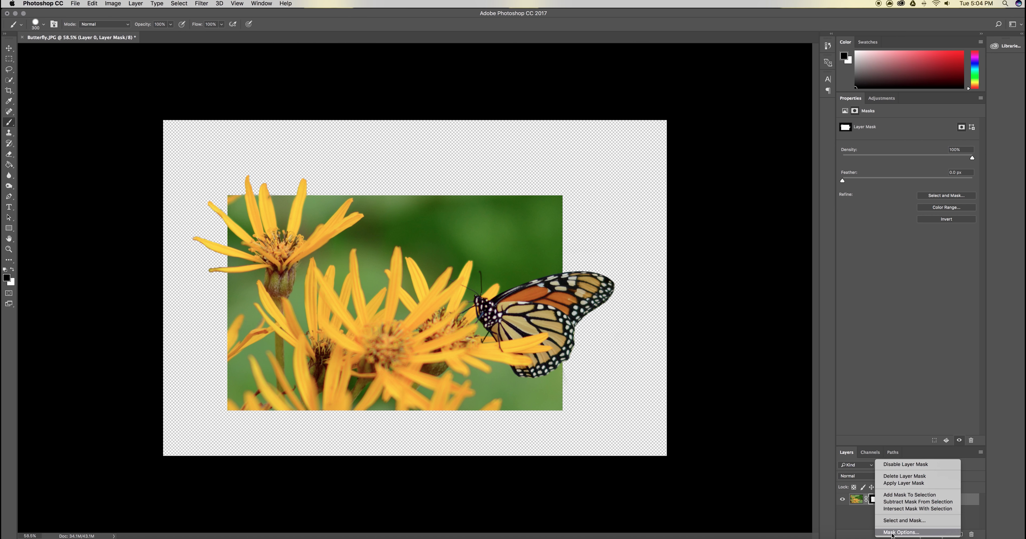
{"action": "left_click", "coordinate": [901, 533]}
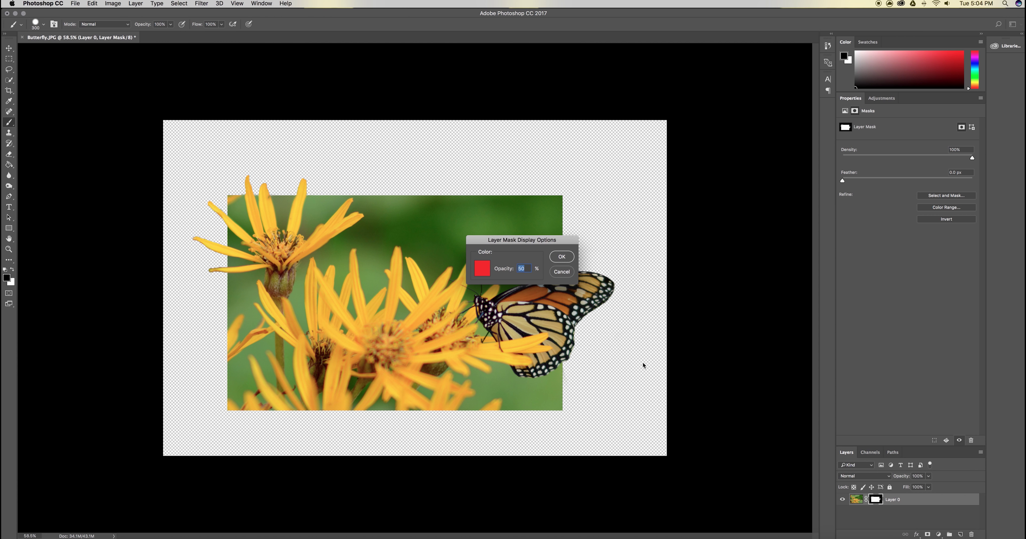
{"action": "left_click", "coordinate": [571, 277]}
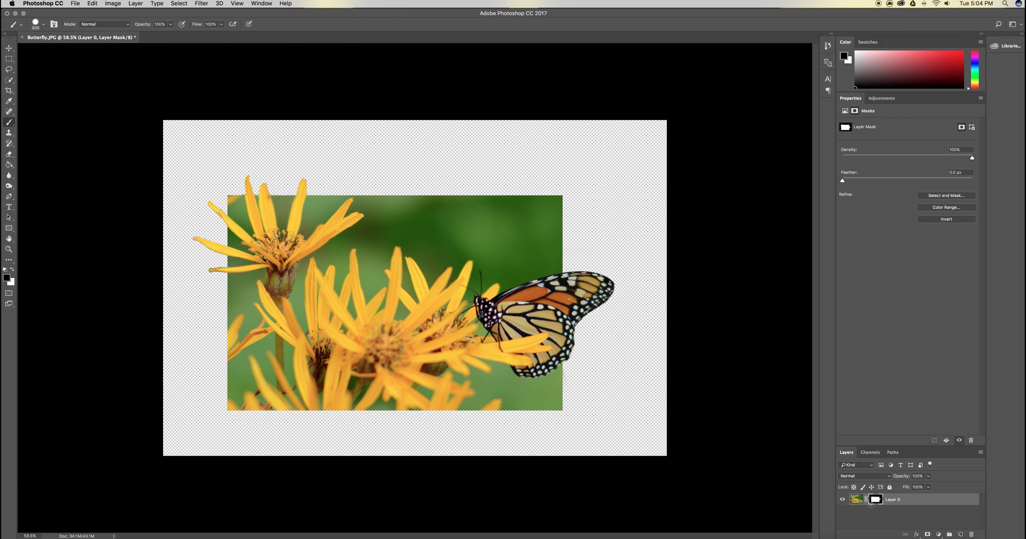
Open the layer mask in Select and Mask, try feathering its edge, and return Feather to 0 px.
{"action": "double_click", "coordinate": [872, 504]}
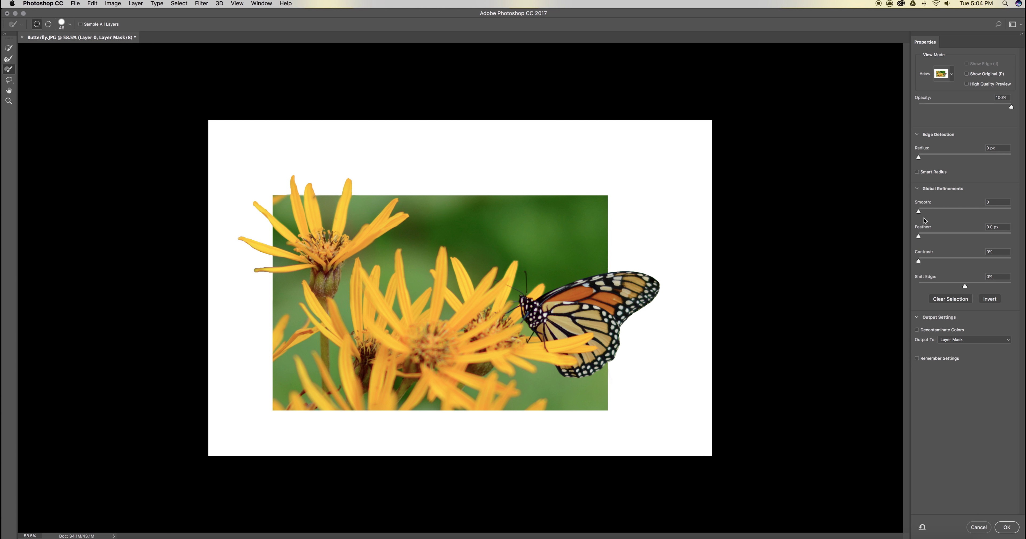
{"action": "mouse_move", "coordinate": [919, 238]}
{"action": "left_mouse_down"}
{"action": "mouse_move", "coordinate": [966, 238]}
{"action": "mouse_move", "coordinate": [913, 236]}
{"action": "left_mouse_up"}
{"action": "left_click_drag", "start_coordinate": [919, 239], "coordinate": [943, 240]}
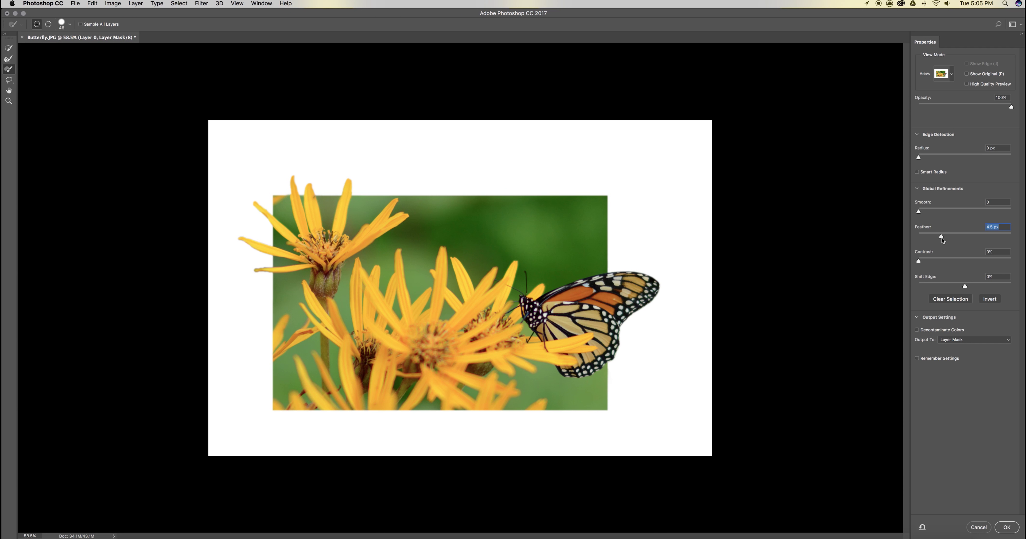
{"action": "left_click_drag", "start_coordinate": [926, 240], "coordinate": [913, 240]}
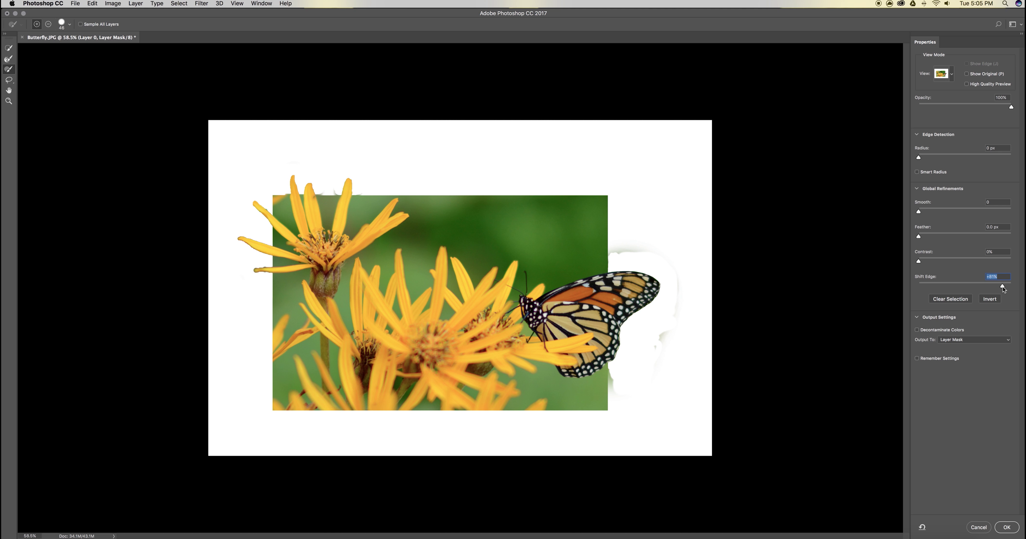
Set Shift Edge to about +82% and brush away the halo around the butterfly's wing in subtract mode.
{"action": "left_click_drag", "start_coordinate": [1003, 290], "coordinate": [1004, 289]}
{"action": "left_click", "coordinate": [49, 24]}
{"action": "mouse_move", "coordinate": [673, 338]}
{"action": "left_mouse_down"}
{"action": "mouse_move", "coordinate": [655, 343]}
{"action": "mouse_move", "coordinate": [672, 348]}
{"action": "mouse_move", "coordinate": [662, 351]}
{"action": "mouse_move", "coordinate": [675, 321]}
{"action": "left_mouse_up"}
{"action": "mouse_move", "coordinate": [620, 244]}
{"action": "left_mouse_down"}
{"action": "mouse_move", "coordinate": [650, 247]}
{"action": "mouse_move", "coordinate": [614, 253]}
{"action": "mouse_move", "coordinate": [613, 239]}
{"action": "mouse_move", "coordinate": [622, 249]}
{"action": "left_mouse_up"}
{"action": "left_click_drag", "start_coordinate": [611, 371], "coordinate": [623, 408]}
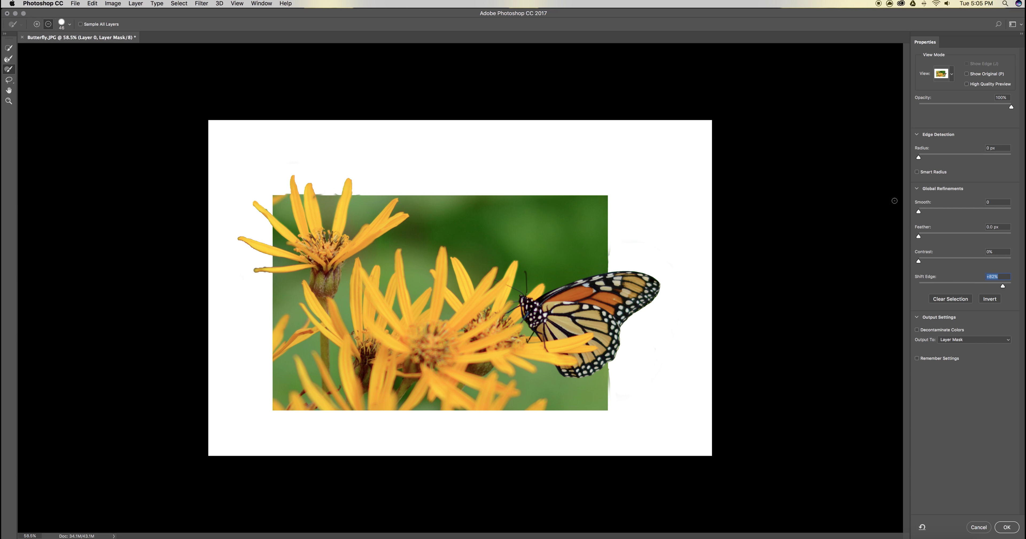
Try a large edge detection radius on the mask and return the radius to 0 px.
{"action": "left_click", "coordinate": [920, 159]}
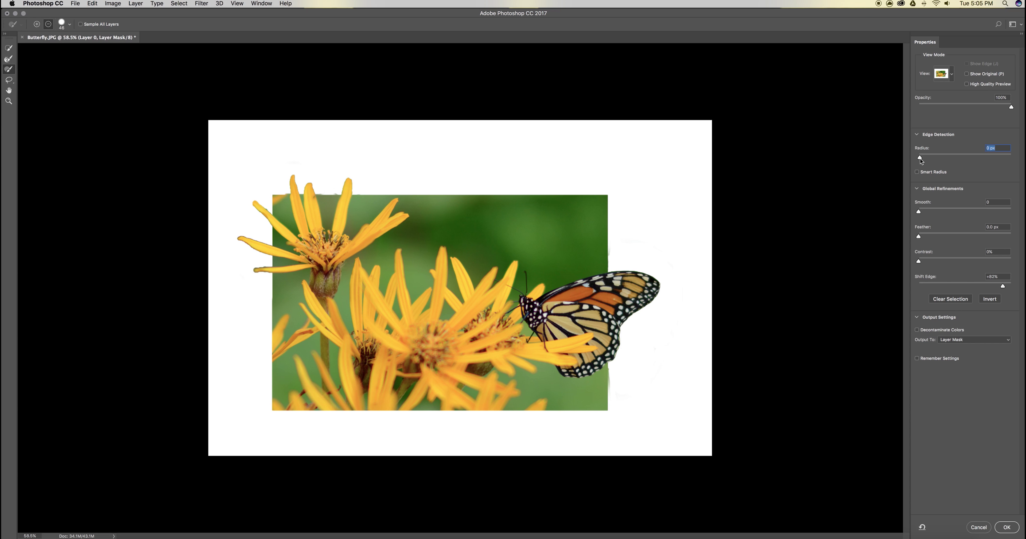
{"action": "left_click_drag", "start_coordinate": [932, 160], "coordinate": [990, 164]}
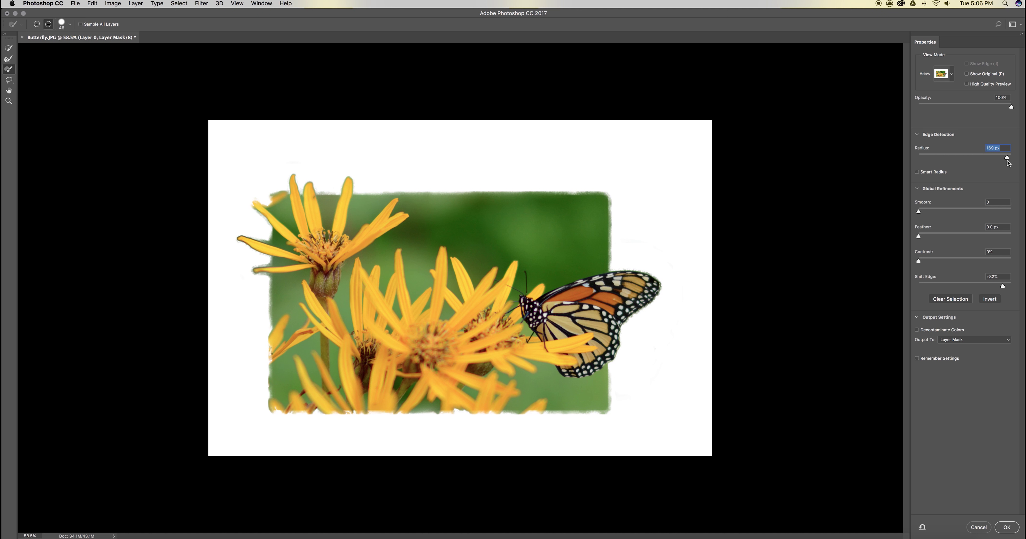
{"action": "left_click_drag", "start_coordinate": [1007, 161], "coordinate": [920, 158]}
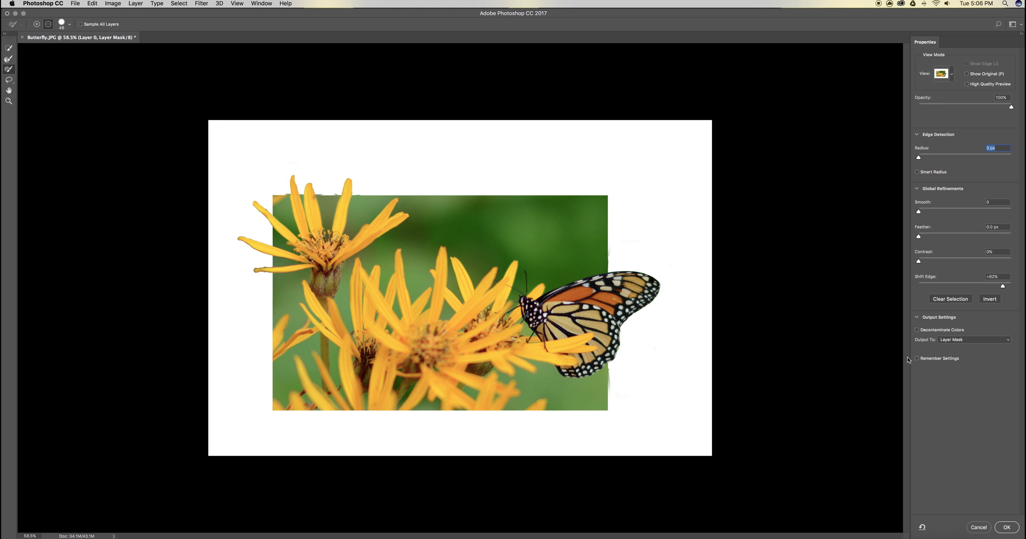
Set Shift Edge to about -18% and apply the refinement to the layer mask.
{"action": "left_click_drag", "start_coordinate": [1003, 286], "coordinate": [958, 290]}
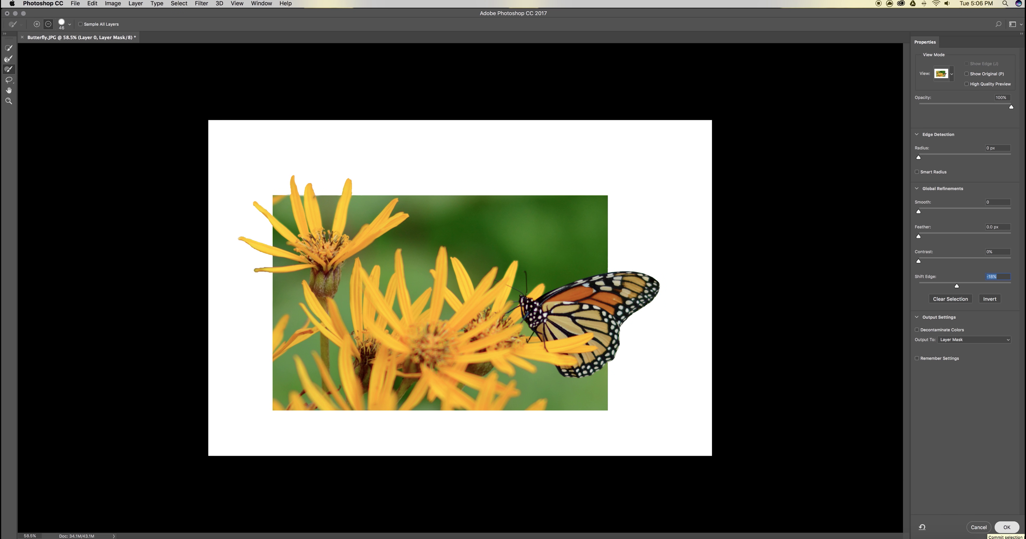
{"action": "left_click", "coordinate": [1007, 527]}
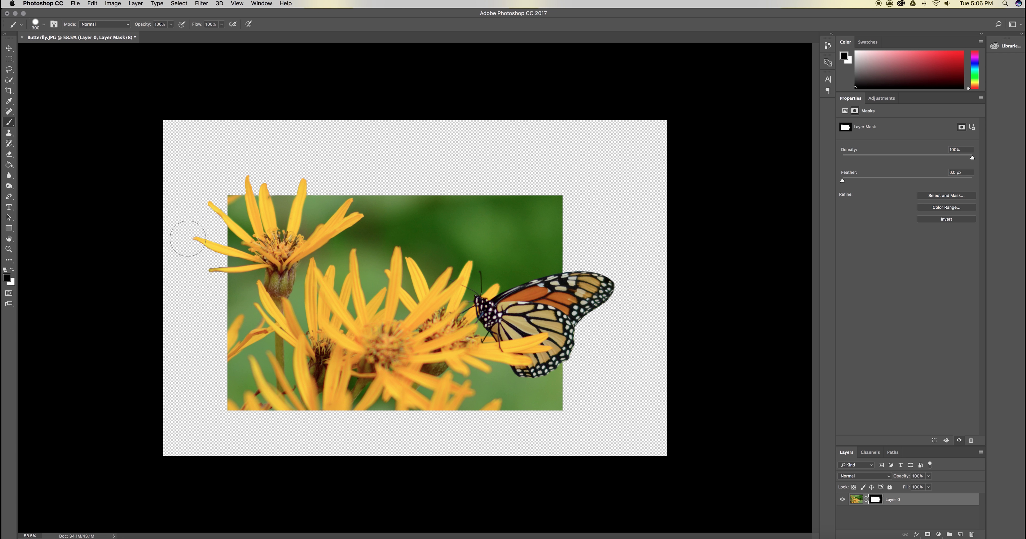
Paint black along the edges of the upper-left flower's lowest protruding petal with a small brush of about 15 px at 28% opacity.
{"action": "scroll", "coordinate": [187, 238], "scroll_direction": "up", "scroll_amount": 5}
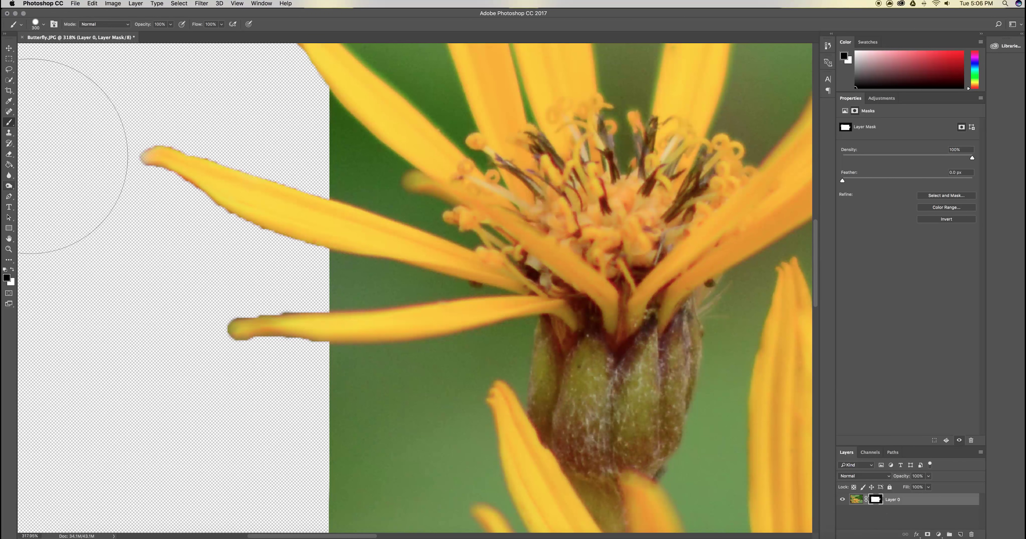
{"action": "key", "text": "2"}
{"action": "key", "text": "6"}
{"action": "key", "text": "bracketleft"}
{"action": "key", "text": "bracketleft"}
{"action": "key", "text": "bracketleft"}
{"action": "key", "text": "bracketleft"}
{"action": "key", "text": "bracketleft"}
{"action": "key", "text": "bracketleft"}
{"action": "key", "text": "bracketleft"}
{"action": "key", "text": "bracketleft"}
{"action": "key", "text": "bracketleft"}
{"action": "key", "text": "bracketleft"}
{"action": "key", "text": "bracketleft"}
{"action": "key", "text": "bracketleft"}
{"action": "key", "text": "bracketleft"}
{"action": "key", "text": "bracketleft"}
{"action": "key", "text": "bracketleft"}
{"action": "mouse_move", "coordinate": [257, 343]}
{"action": "left_mouse_down"}
{"action": "mouse_move", "coordinate": [266, 344]}
{"action": "mouse_move", "coordinate": [238, 341]}
{"action": "mouse_move", "coordinate": [311, 347]}
{"action": "left_mouse_up"}
{"action": "key", "text": "bracketleft"}
{"action": "mouse_move", "coordinate": [295, 308]}
{"action": "left_mouse_down"}
{"action": "mouse_move", "coordinate": [222, 320]}
{"action": "mouse_move", "coordinate": [306, 310]}
{"action": "left_mouse_up"}
{"action": "key", "text": "bracketleft"}
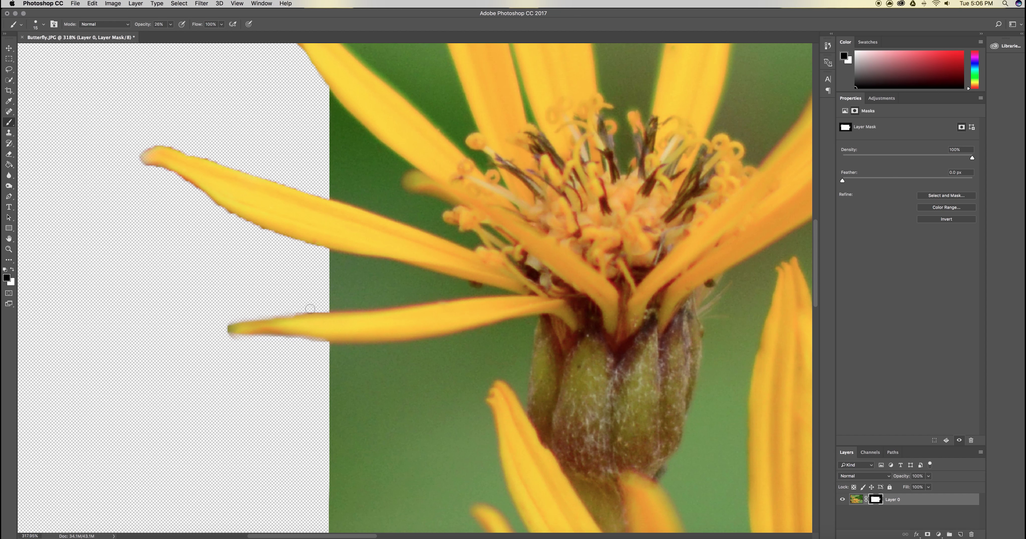